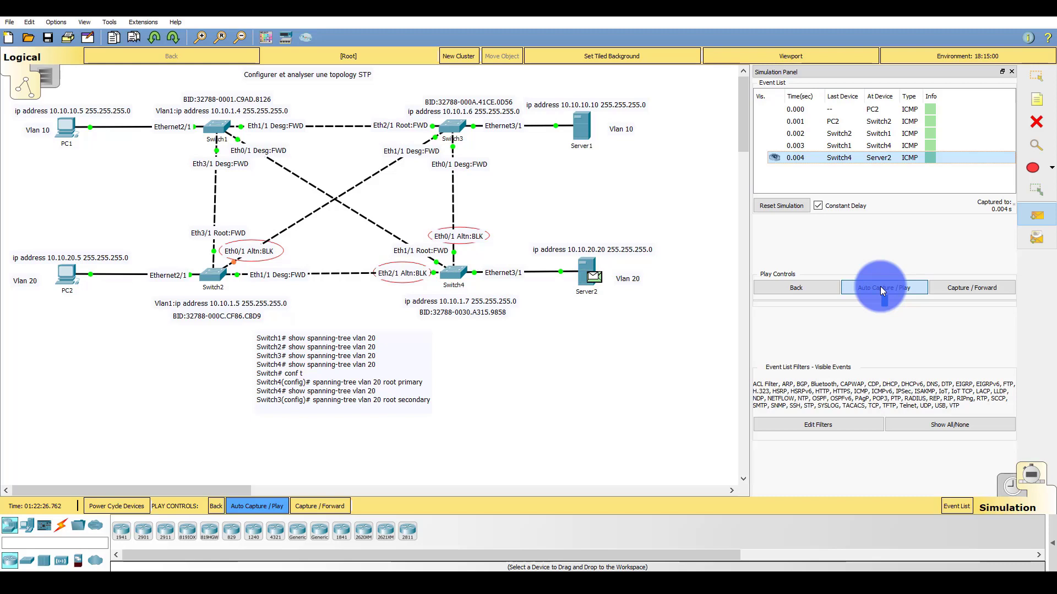
Step the simulation back one event, reset it and return to Realtime mode.
{"action": "left_click", "coordinate": [807, 286]}
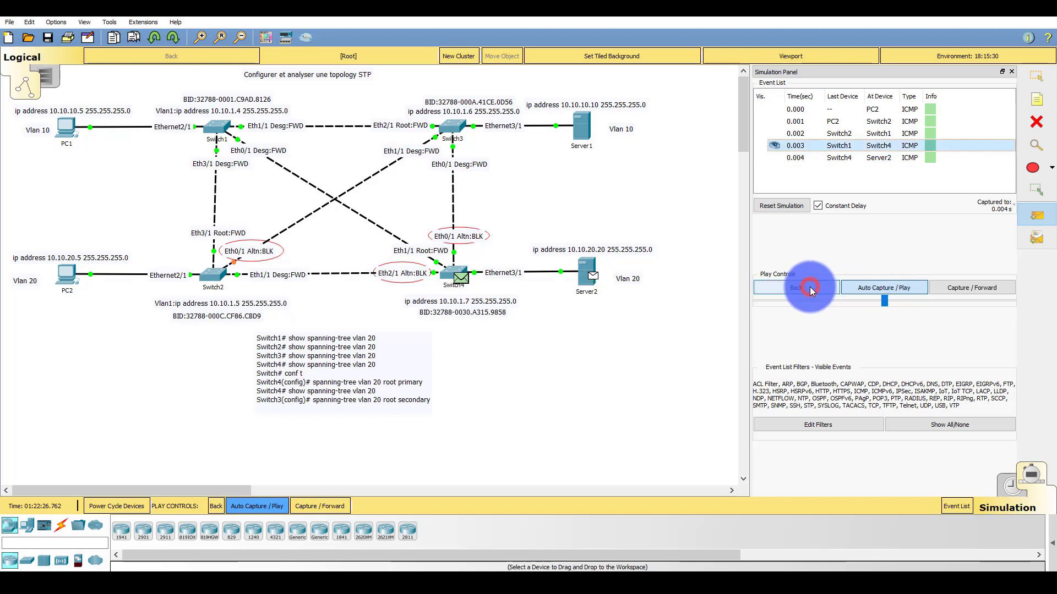
{"action": "left_click", "coordinate": [758, 204]}
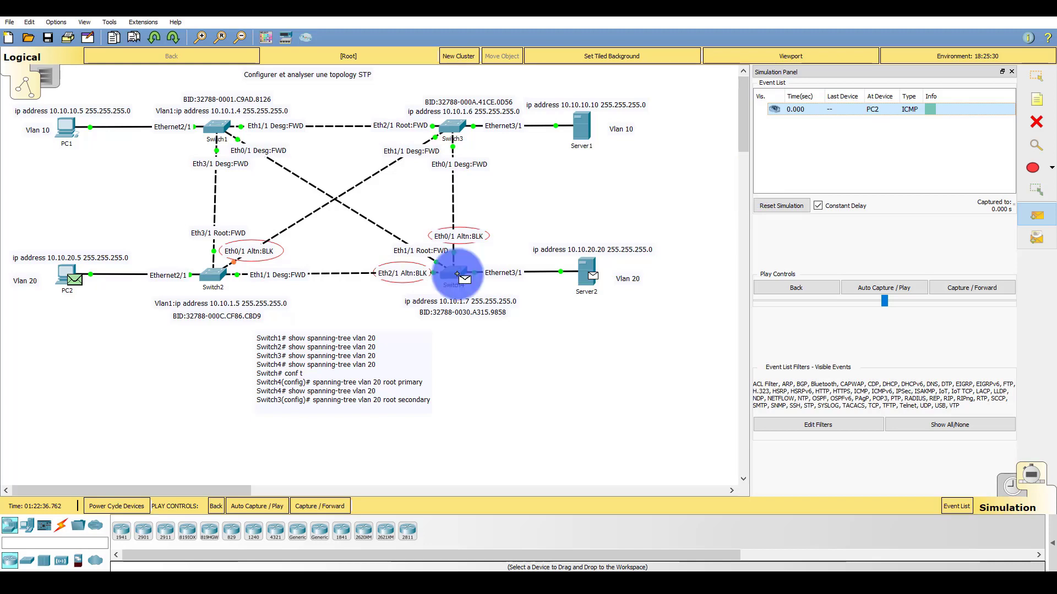
{"action": "left_click", "coordinate": [1007, 488]}
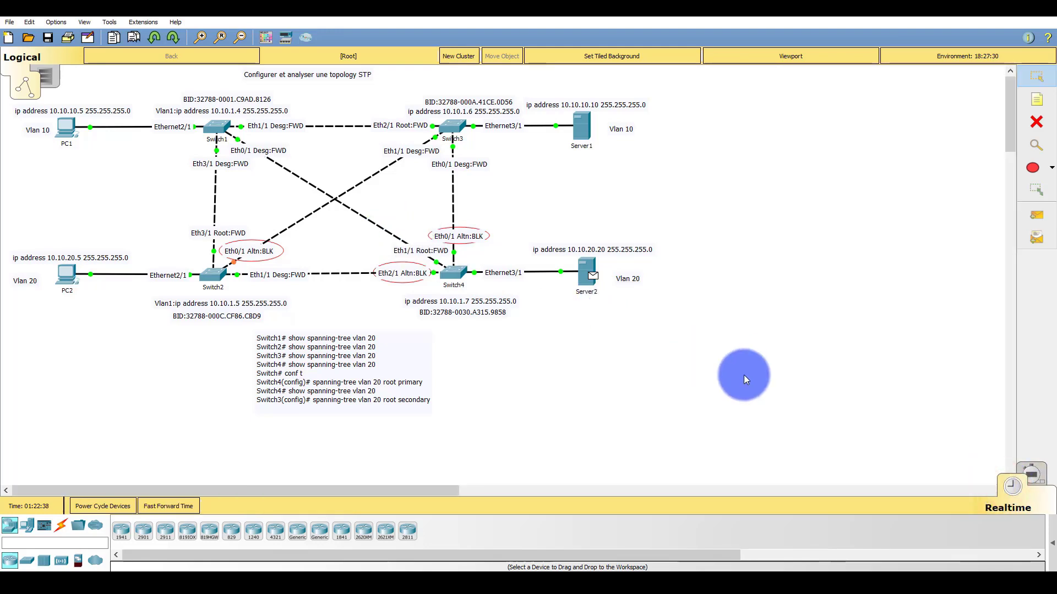
Open Switch4's command line and enter global configuration mode with configure terminal.
{"action": "left_click", "coordinate": [454, 273]}
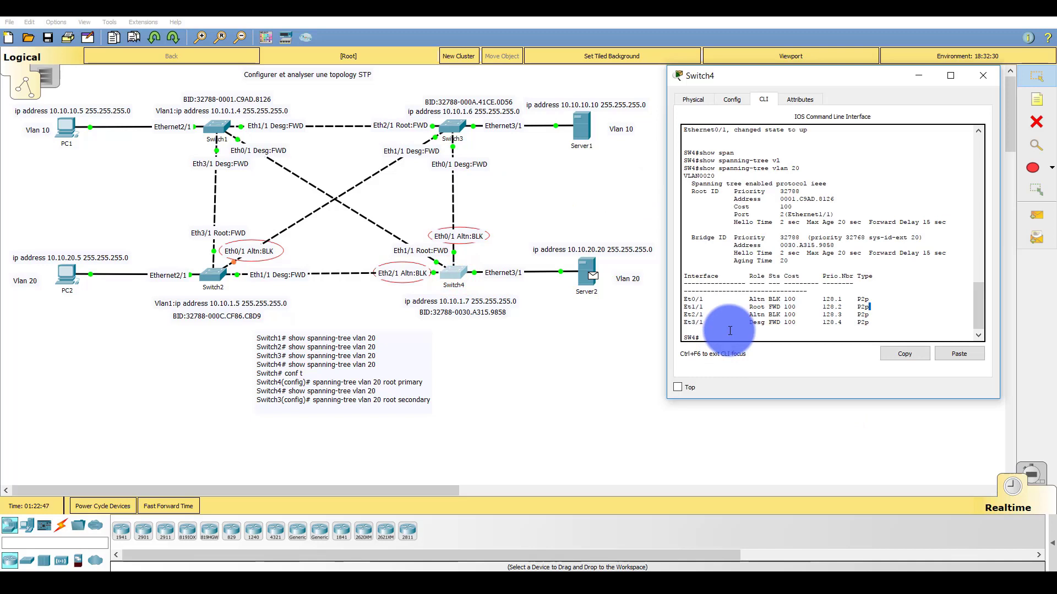
{"action": "key", "text": "Return"}
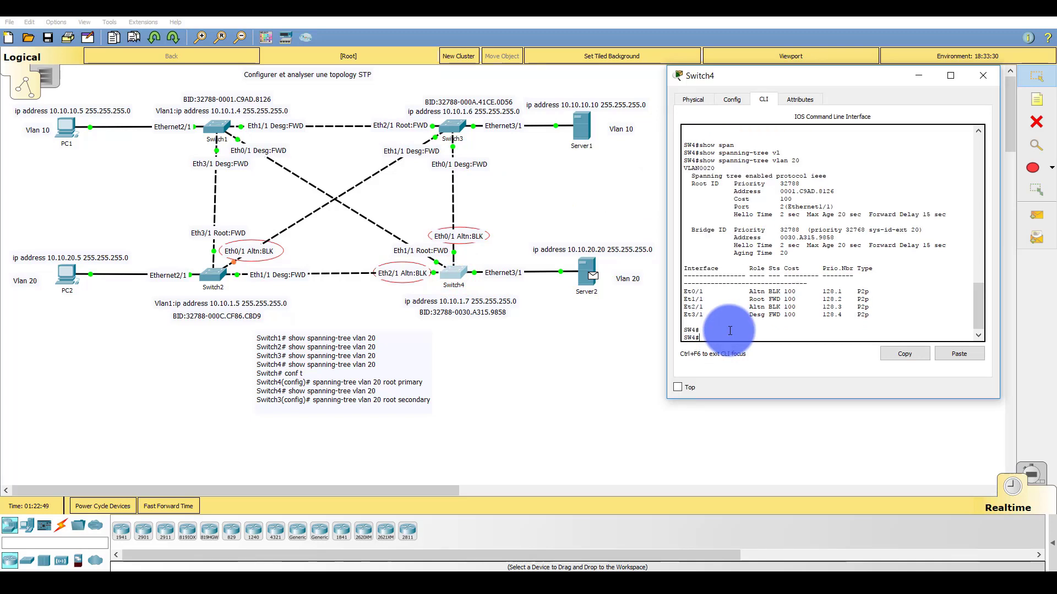
{"action": "type", "text": "configure"}
{"action": "key", "text": "Tab"}
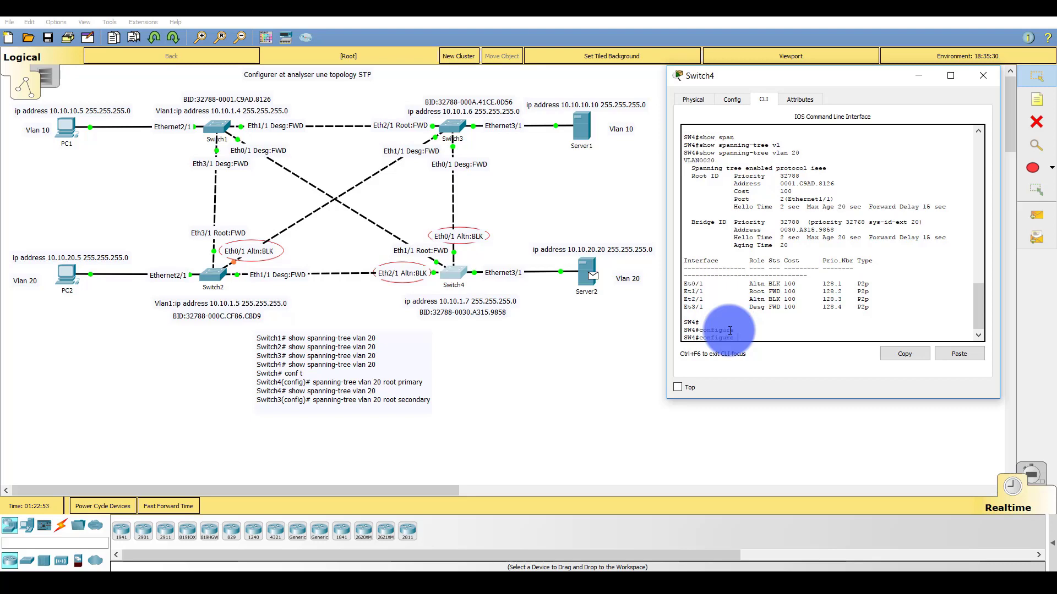
{"action": "type", "text": "ter"}
{"action": "key", "text": "Tab"}
{"action": "key", "text": "Return"}
Make Switch4 the primary root bridge for VLAN 20 with spanning-tree vlan 20 root primary.
{"action": "type", "text": "sp"}
{"action": "key", "text": "Tab"}
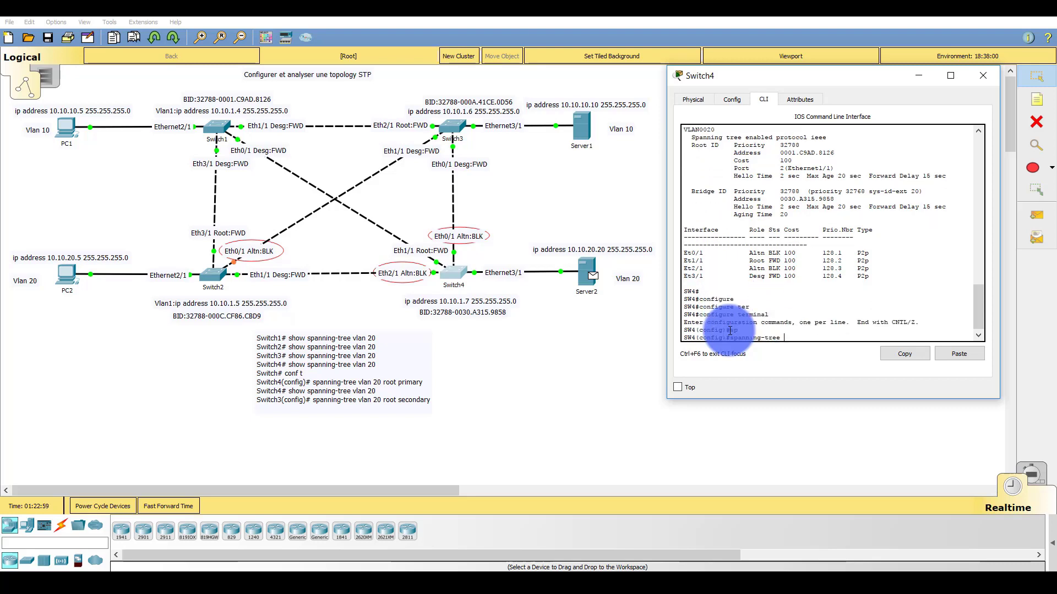
{"action": "type", "text": "vl"}
{"action": "key", "text": "Tab"}
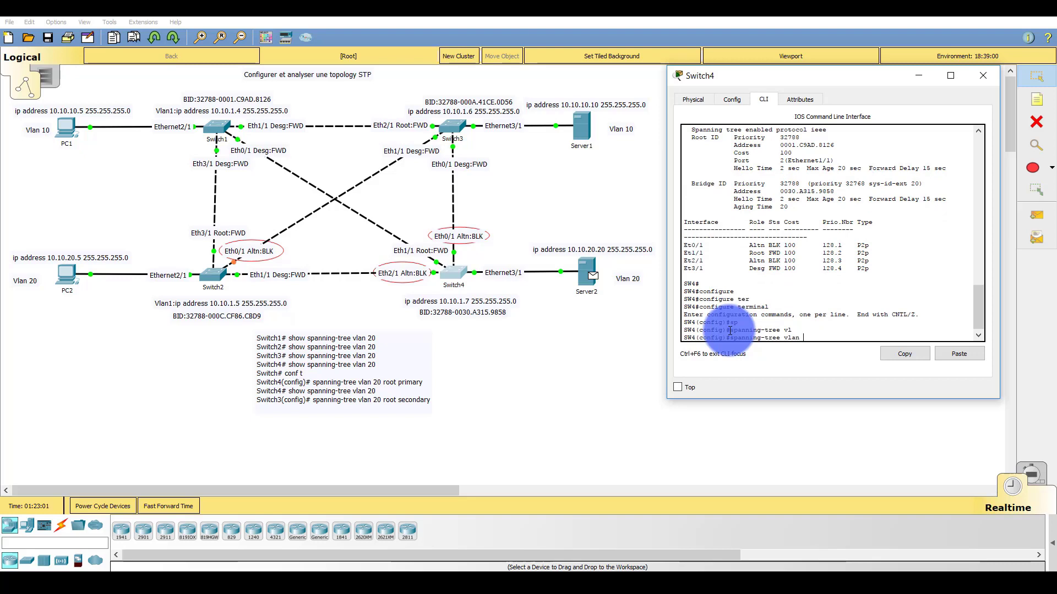
{"action": "type", "text": "20 roo"}
{"action": "key", "text": "Tab"}
{"action": "type", "text": "p"}
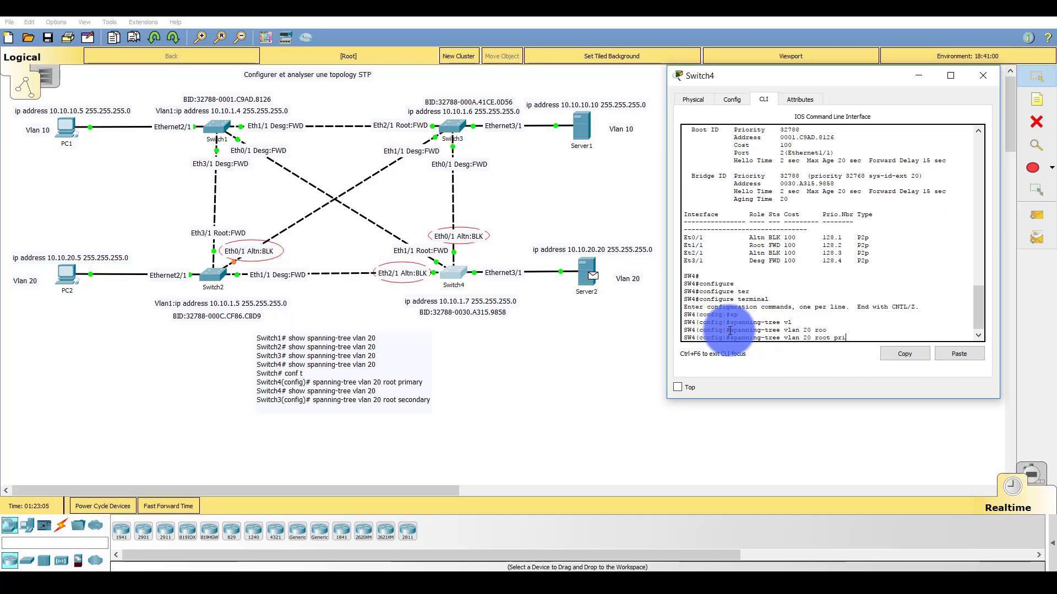
{"action": "type", "text": "ri"}
{"action": "key", "text": "Tab"}
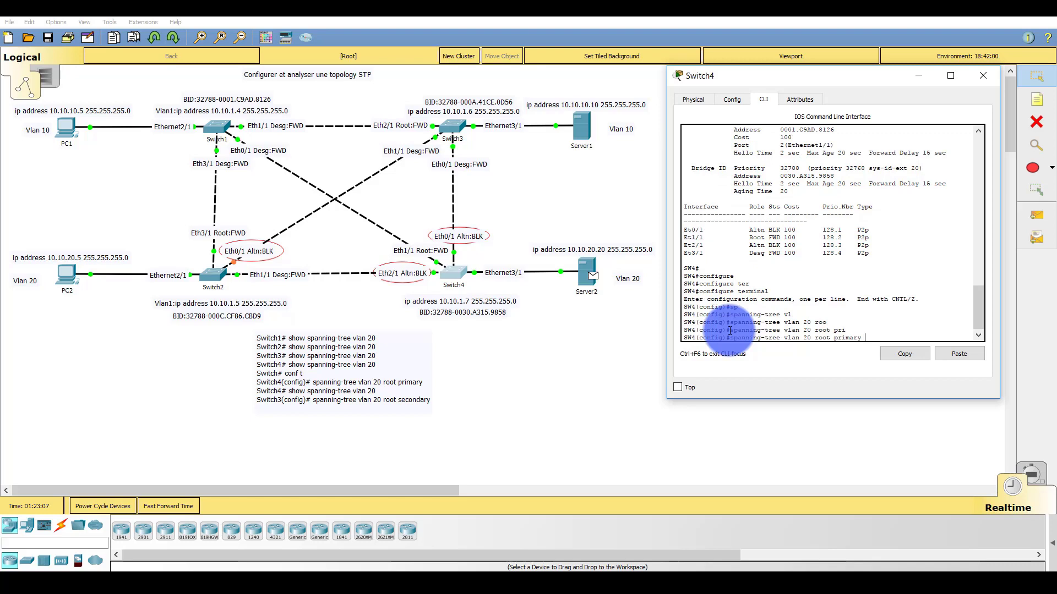
{"action": "key", "text": "Return"}
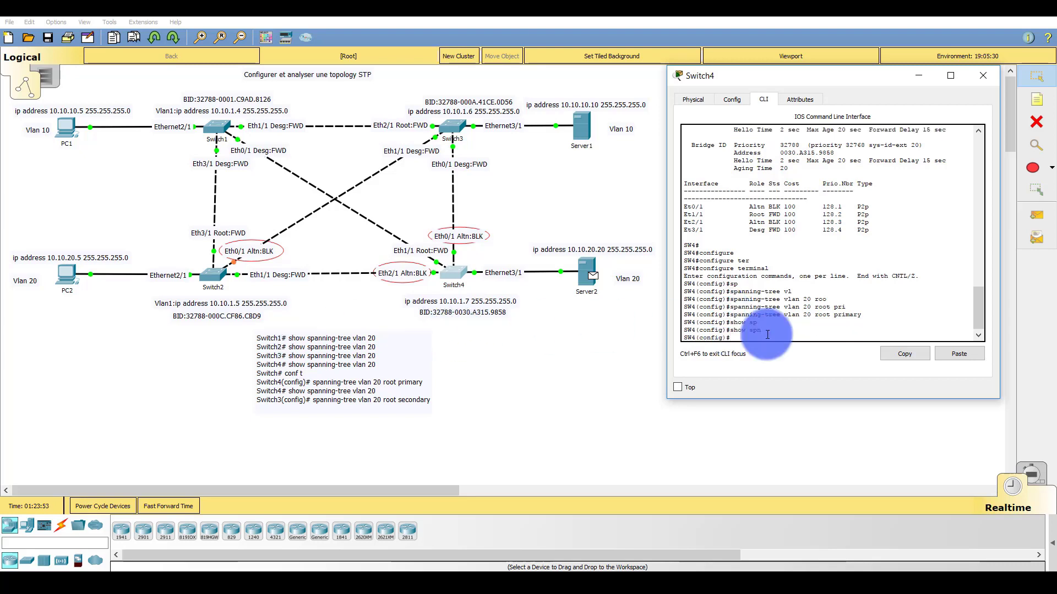
Exit configuration mode on Switch4, run show spanning-tree vlan 20, examine the interface roles and states, and close the switch window.
{"action": "type", "text": "exit"}
{"action": "key", "text": "Return"}
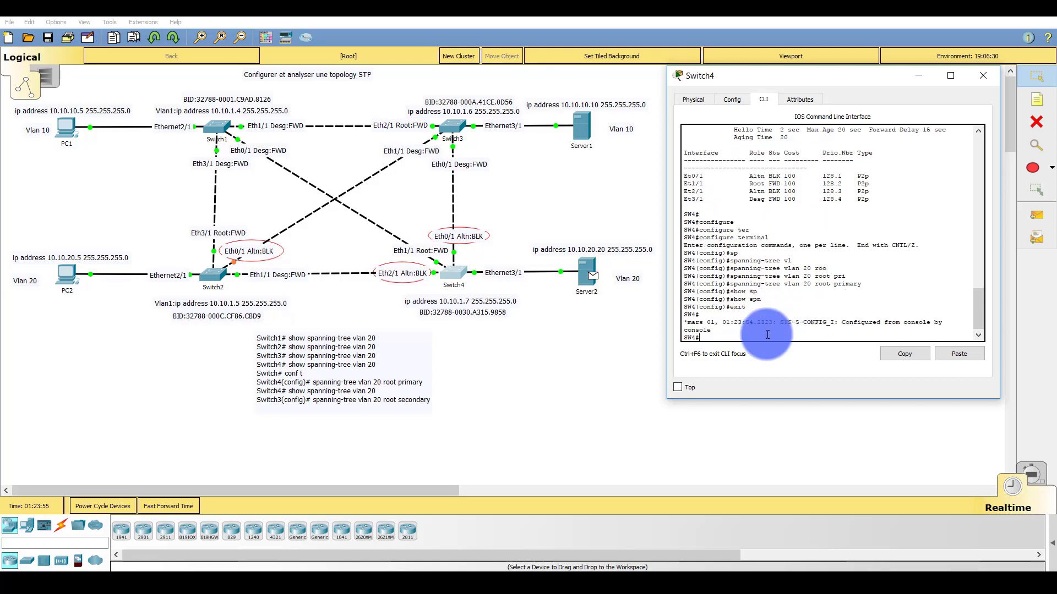
{"action": "type", "text": "show sp"}
{"action": "key", "text": "Tab"}
{"action": "type", "text": "vl"}
{"action": "key", "text": "Tab"}
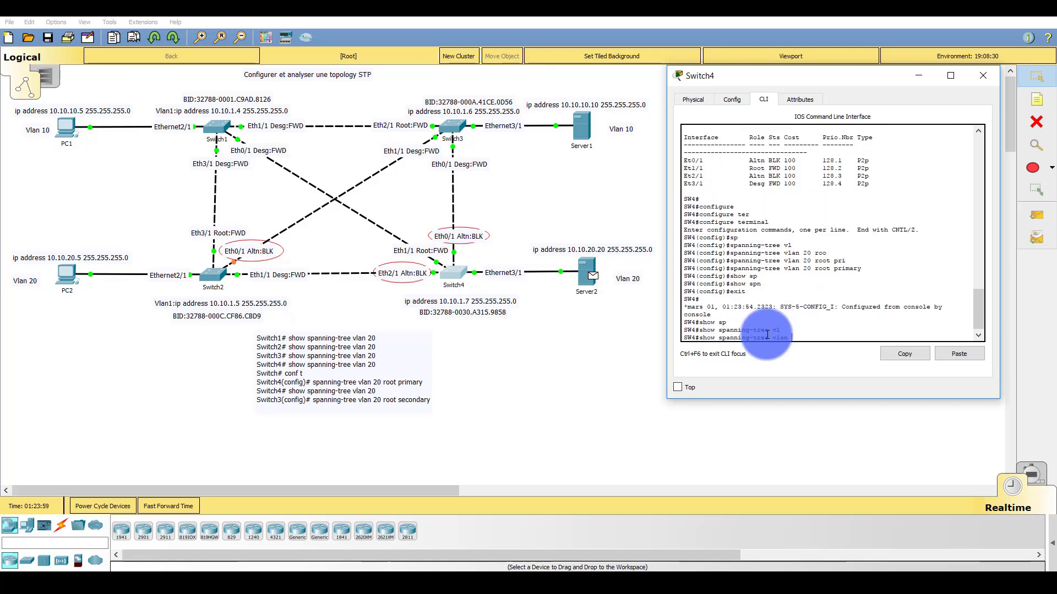
{"action": "type", "text": "20"}
{"action": "key", "text": "Return"}
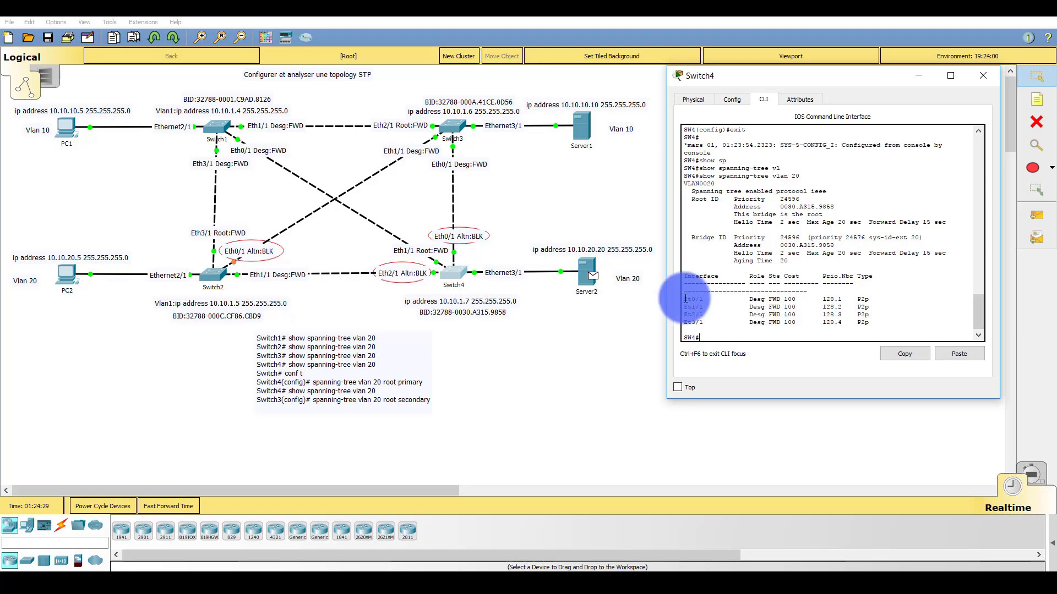
{"action": "left_click_drag", "start_coordinate": [684, 297], "coordinate": [878, 326]}
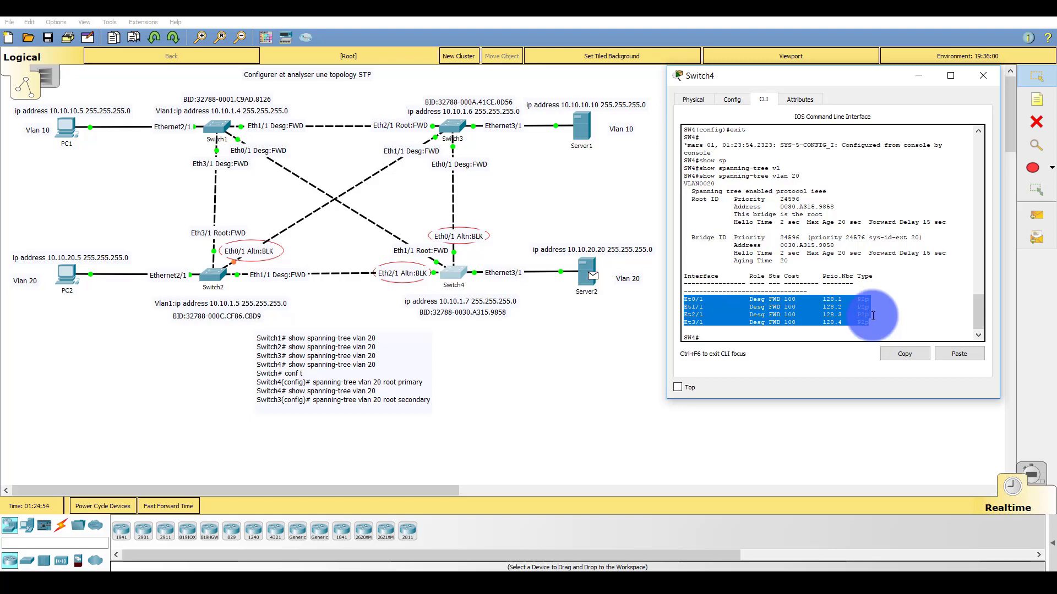
{"action": "left_click", "coordinate": [979, 77]}
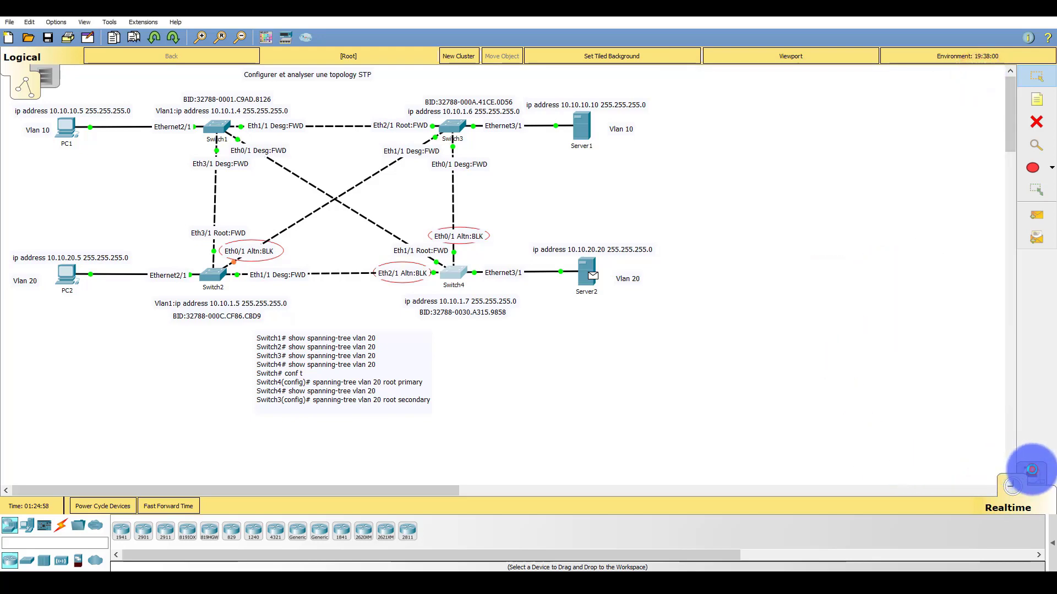
Switch to Simulation mode and automatically play PC2's ICMP packet through the topology.
{"action": "left_click", "coordinate": [1031, 472]}
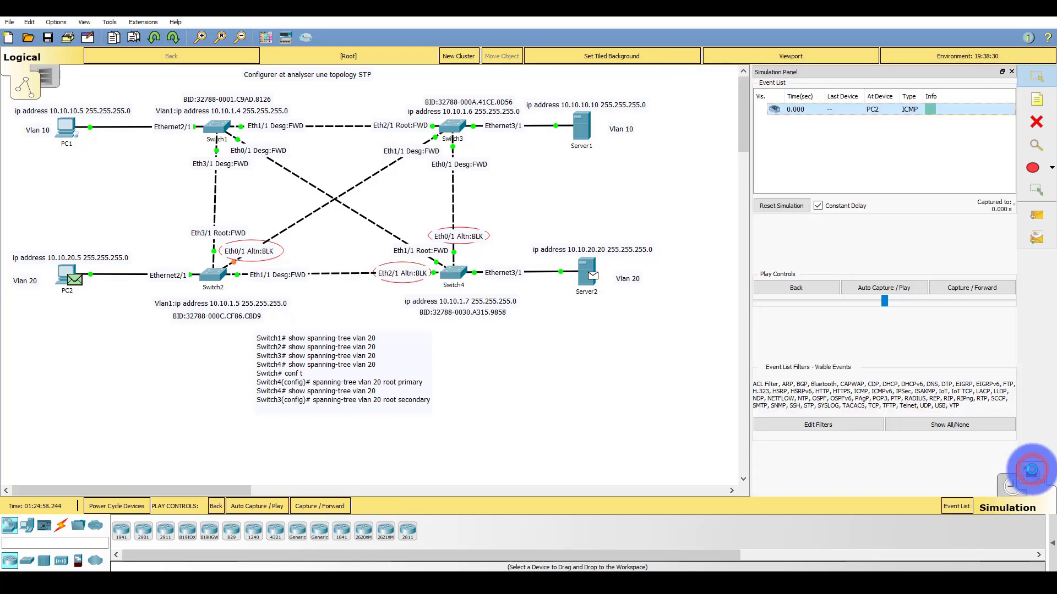
{"action": "left_click", "coordinate": [873, 288]}
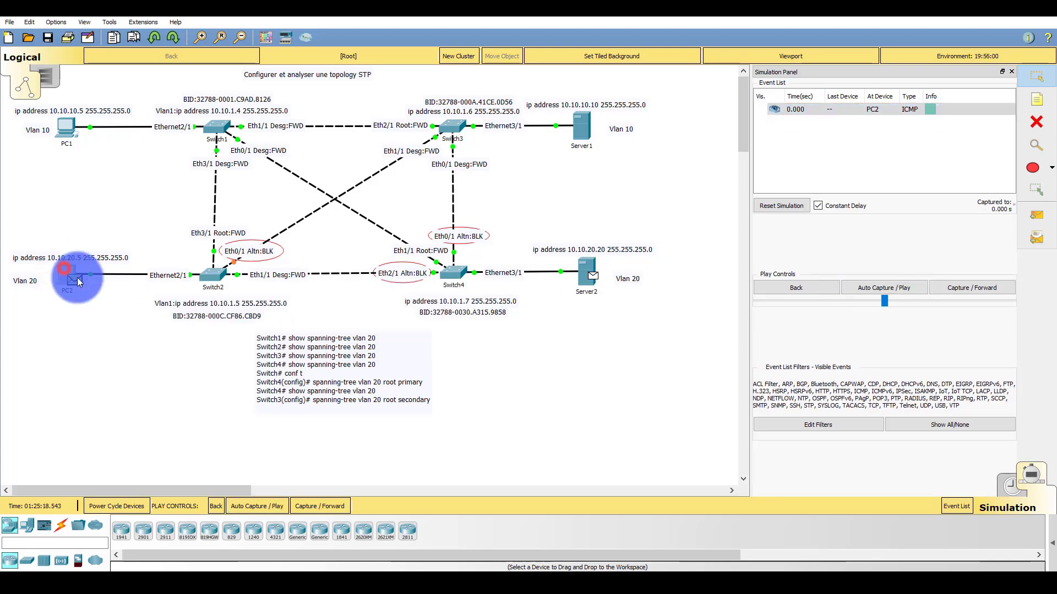
Open the Command Prompt on PC2, keeping its window clear of the left part of the topology.
{"action": "left_click", "coordinate": [71, 275]}
{"action": "left_click", "coordinate": [374, 107]}
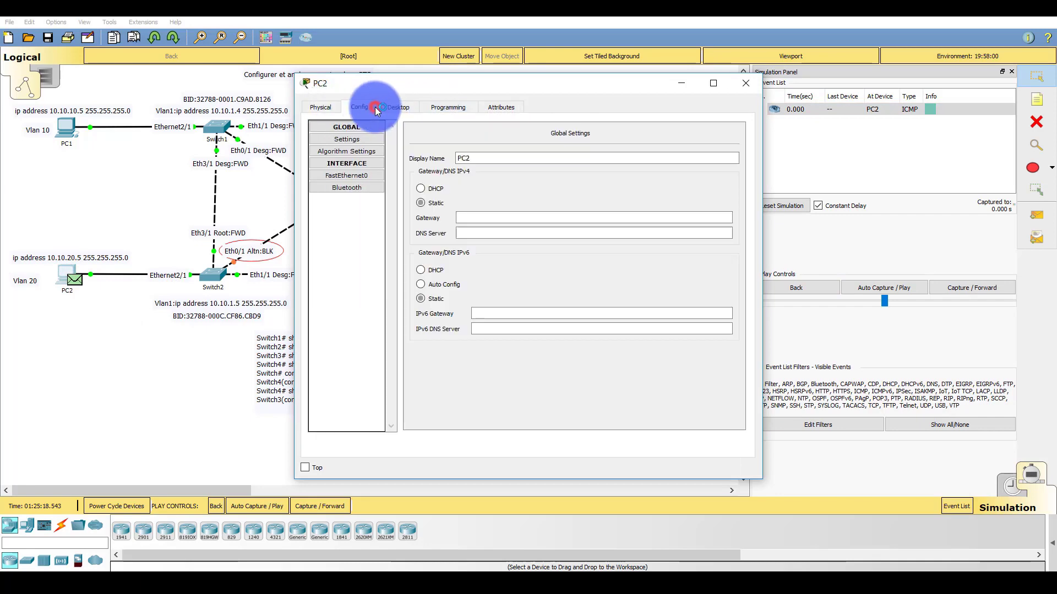
{"action": "left_click_drag", "start_coordinate": [543, 97], "coordinate": [651, 63]}
{"action": "left_click", "coordinate": [665, 81]}
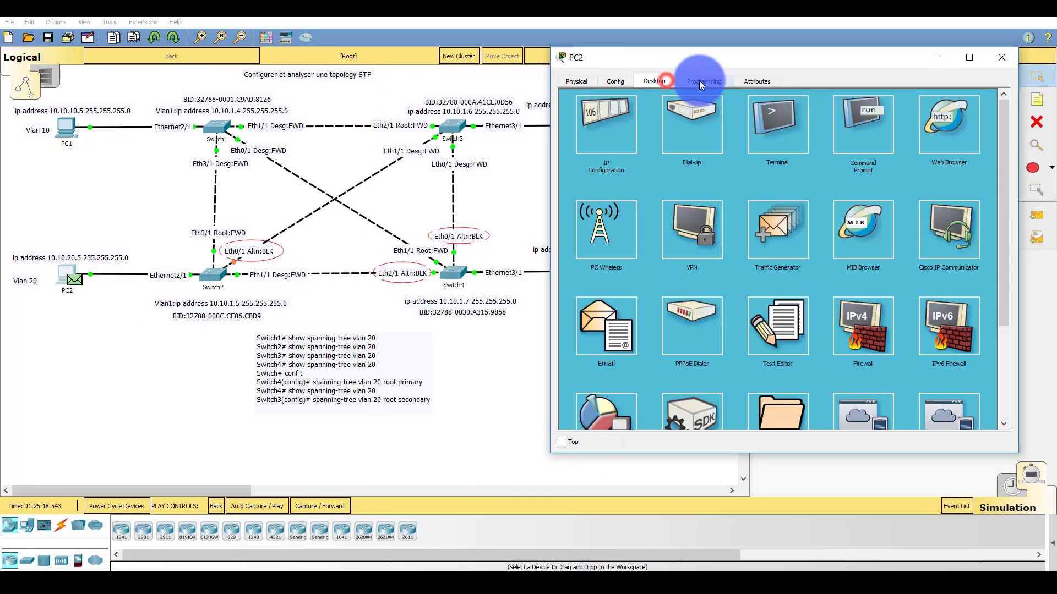
{"action": "left_click", "coordinate": [699, 81]}
{"action": "left_click", "coordinate": [665, 86]}
{"action": "left_click", "coordinate": [854, 129]}
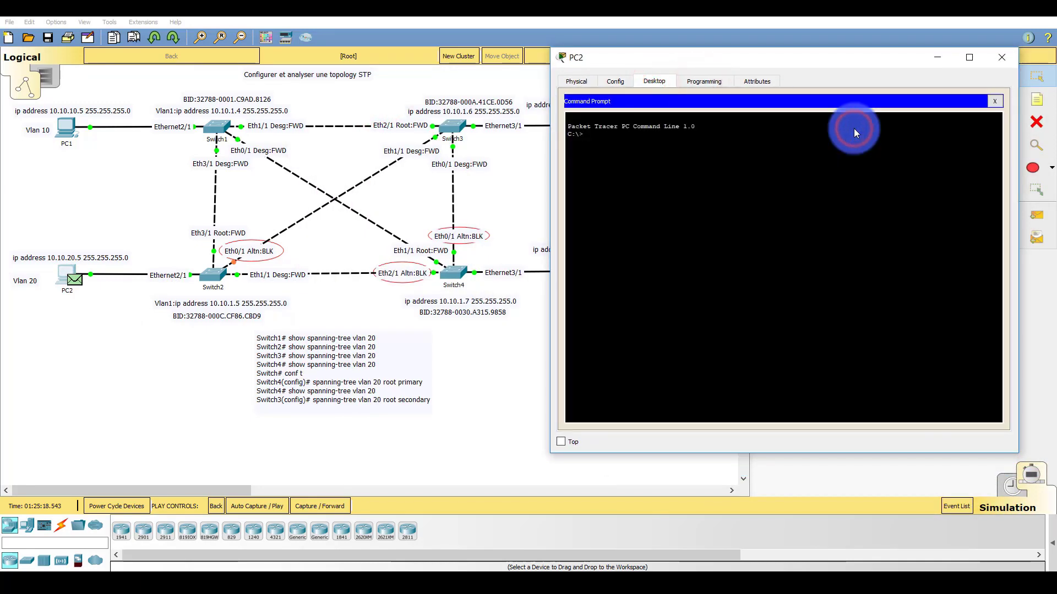
Ping Server2 at 10.10.20.20 from PC2, check the replies and close the PC2 window.
{"action": "type", "text": "ping"}
{"action": "left_click_drag", "start_coordinate": [796, 53], "coordinate": [907, 64]}
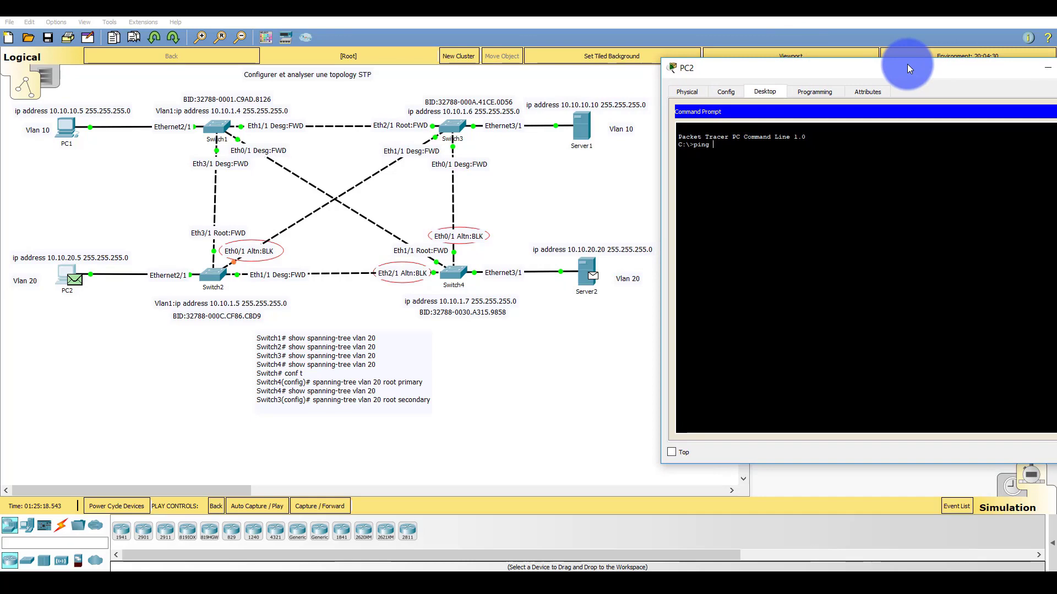
{"action": "type", "text": "10.10.20.20"}
{"action": "key", "text": "Return"}
{"action": "left_click", "coordinate": [64, 274]}
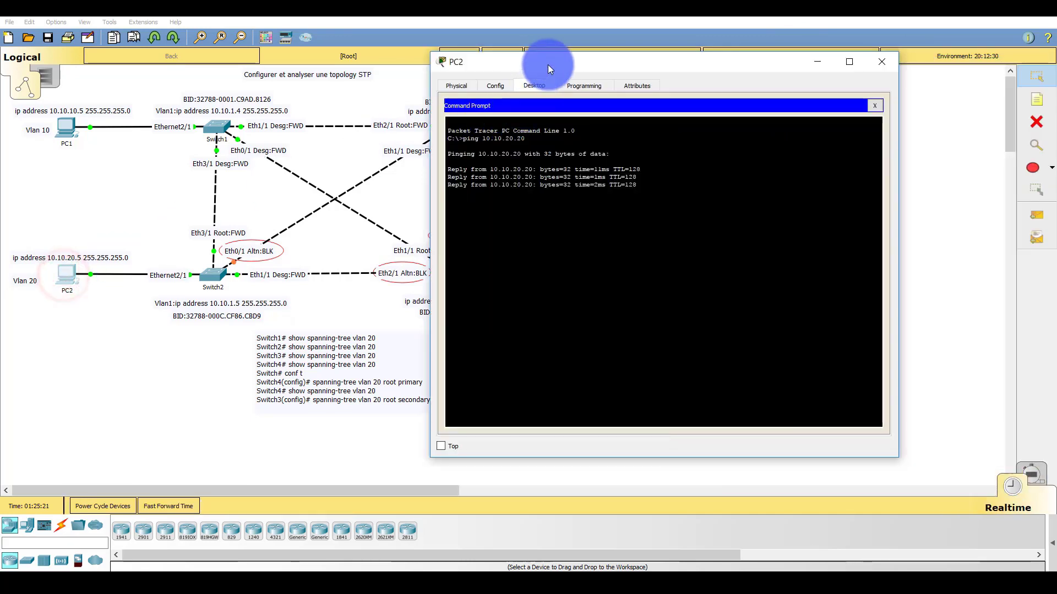
{"action": "left_click_drag", "start_coordinate": [547, 64], "coordinate": [694, 65]}
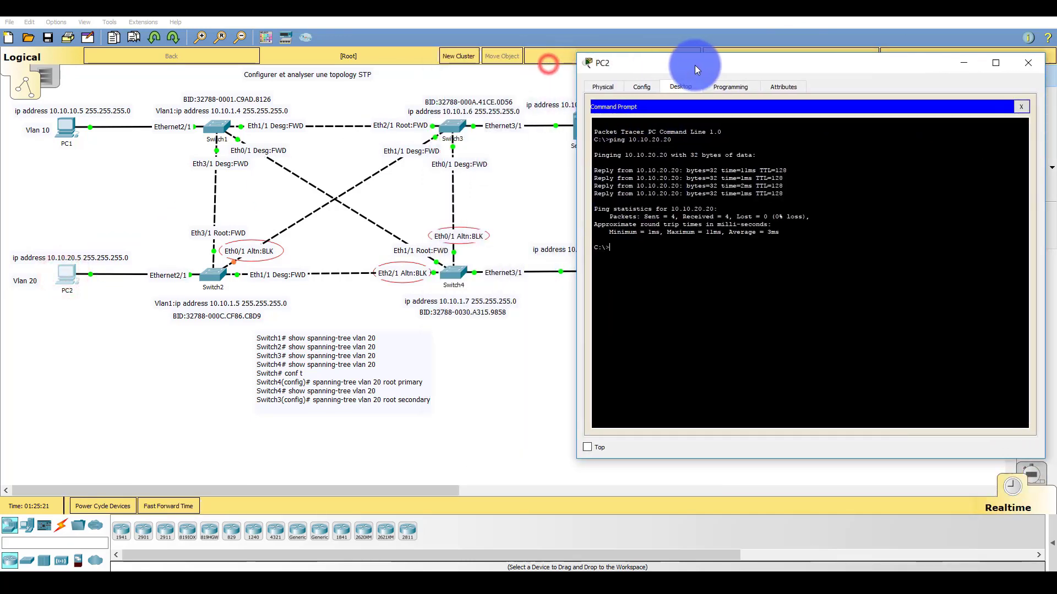
{"action": "left_click", "coordinate": [1025, 64]}
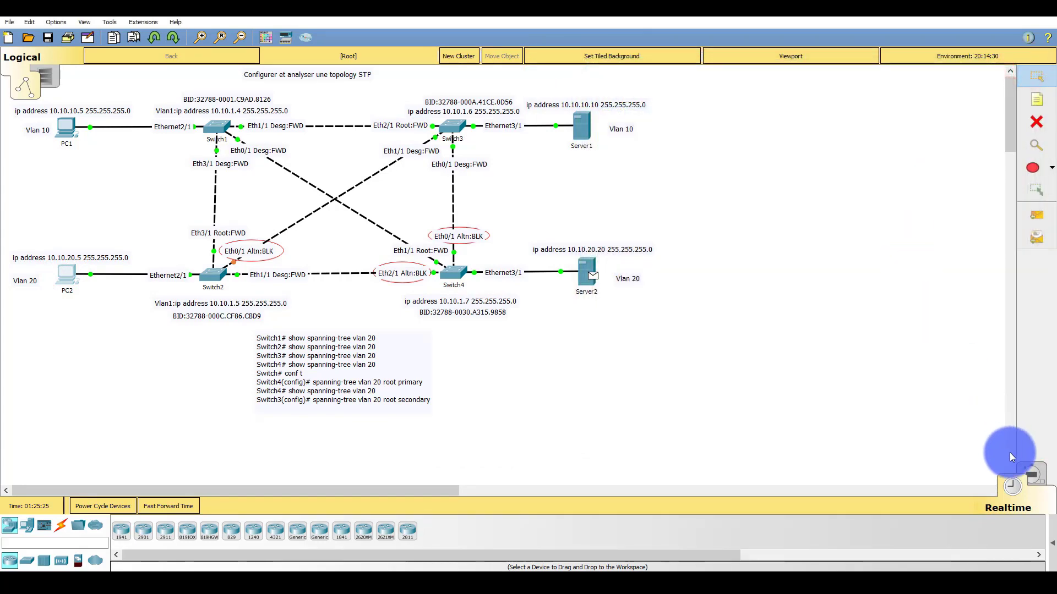
Return to Simulation mode and replay the ICMP packet from PC2 to observe its path.
{"action": "left_click", "coordinate": [1032, 475]}
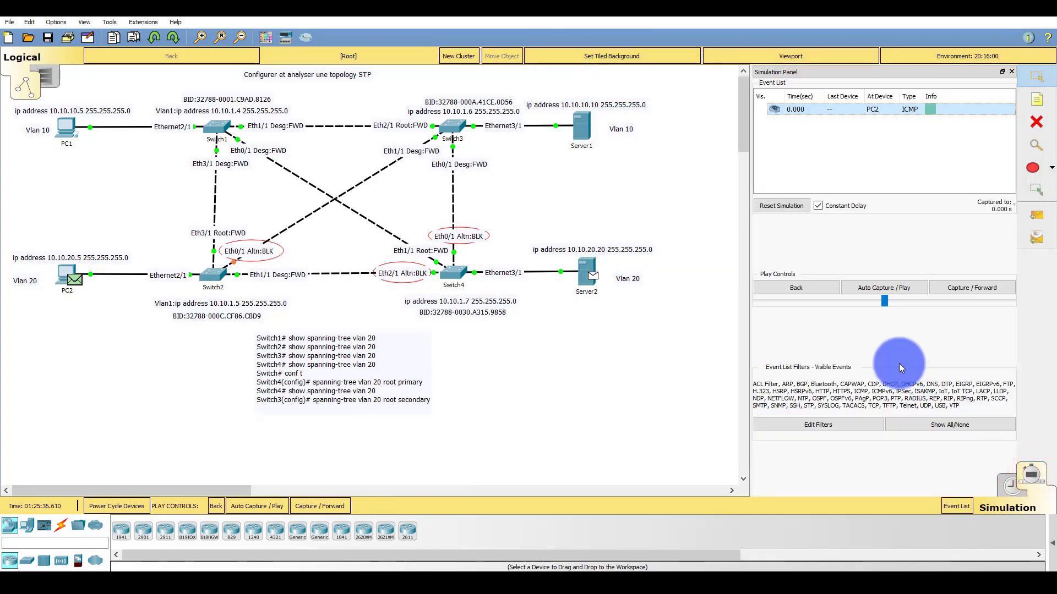
{"action": "left_click", "coordinate": [883, 286]}
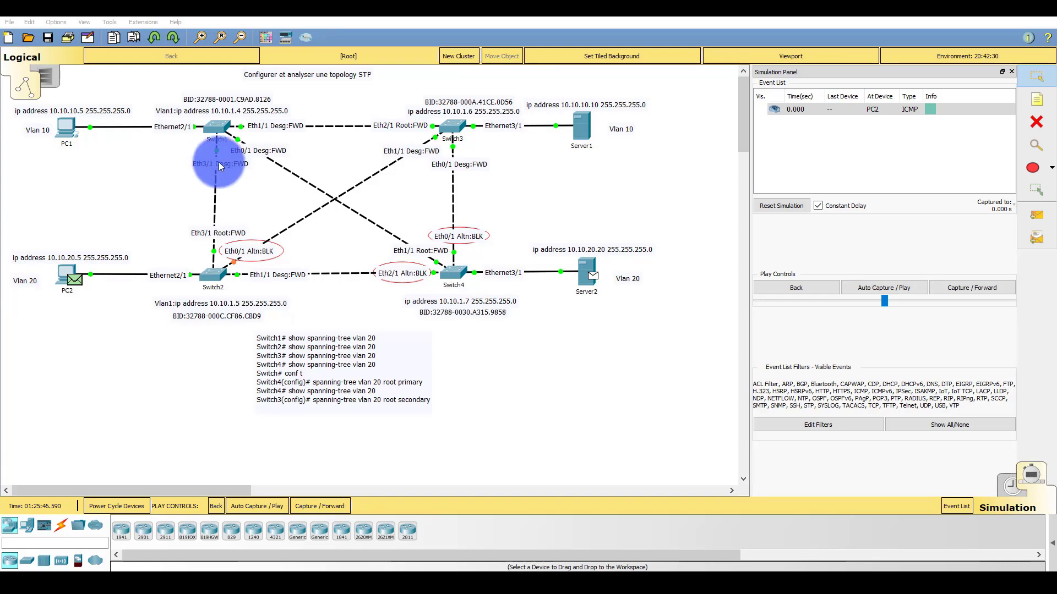
Open Switch3's command line and enter global configuration mode with configure terminal.
{"action": "left_click", "coordinate": [451, 127]}
{"action": "left_click_drag", "start_coordinate": [481, 120], "coordinate": [650, 101]}
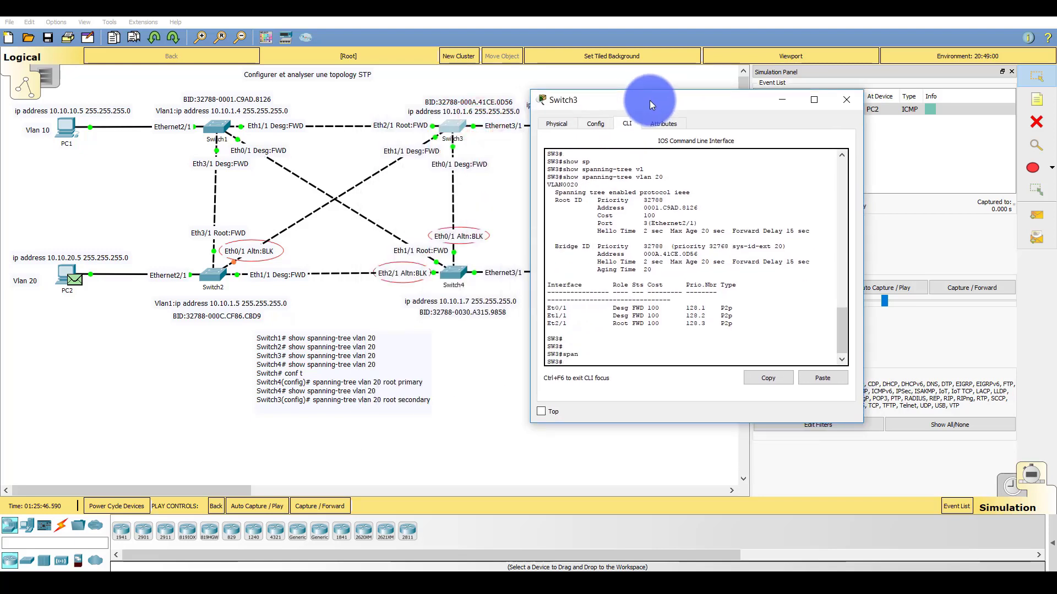
{"action": "type", "text": "confi"}
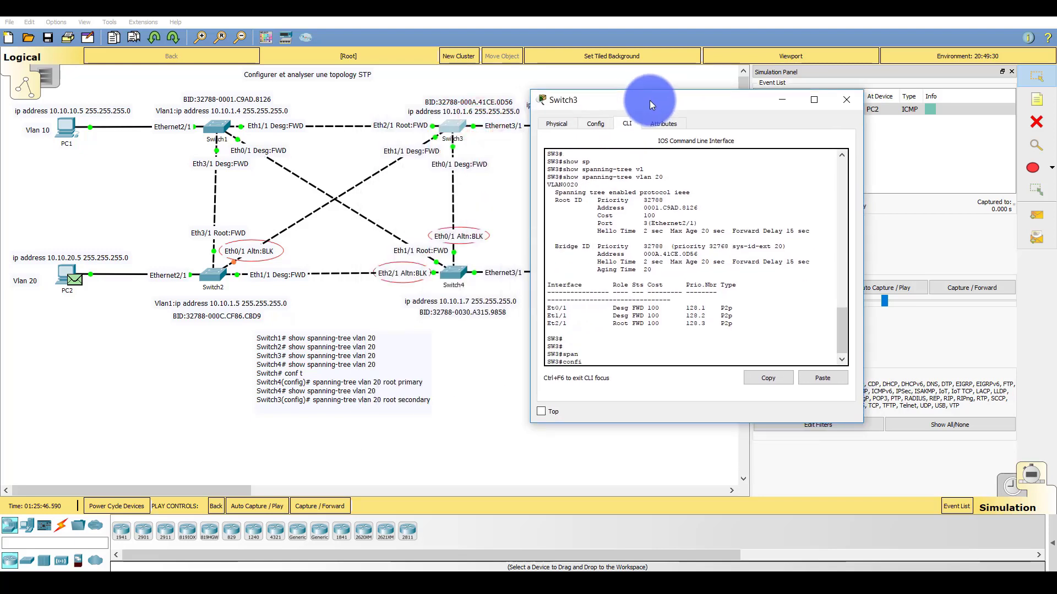
{"action": "key", "text": "Tab"}
{"action": "type", "text": "ter"}
{"action": "key", "text": "Tab"}
{"action": "key", "text": "Return"}
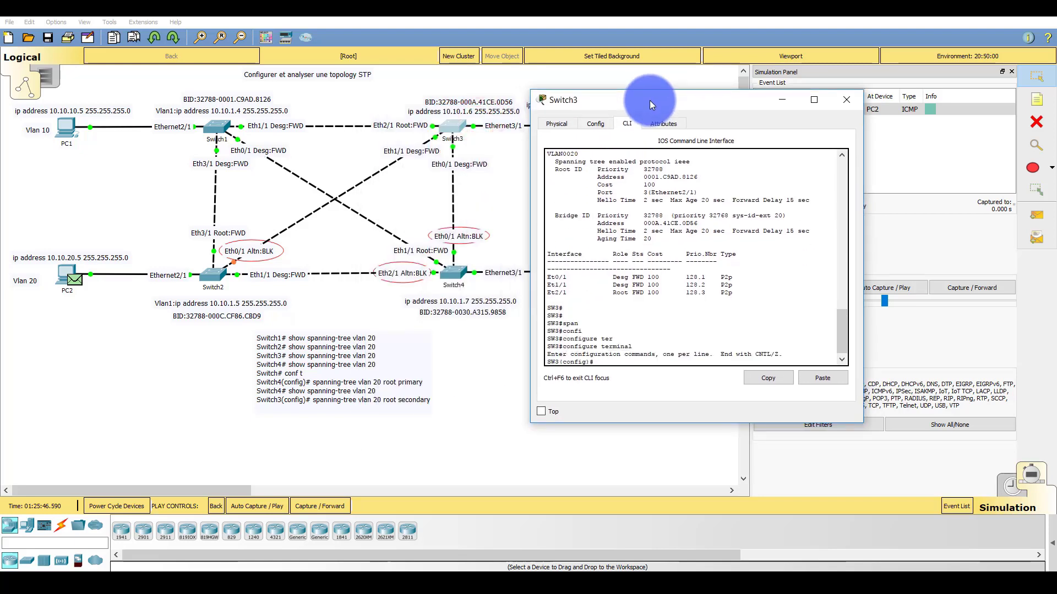
Begin a spanning-tree vlan 20 command in Switch3's global configuration mode.
{"action": "type", "text": "sp"}
{"action": "key", "text": "Tab"}
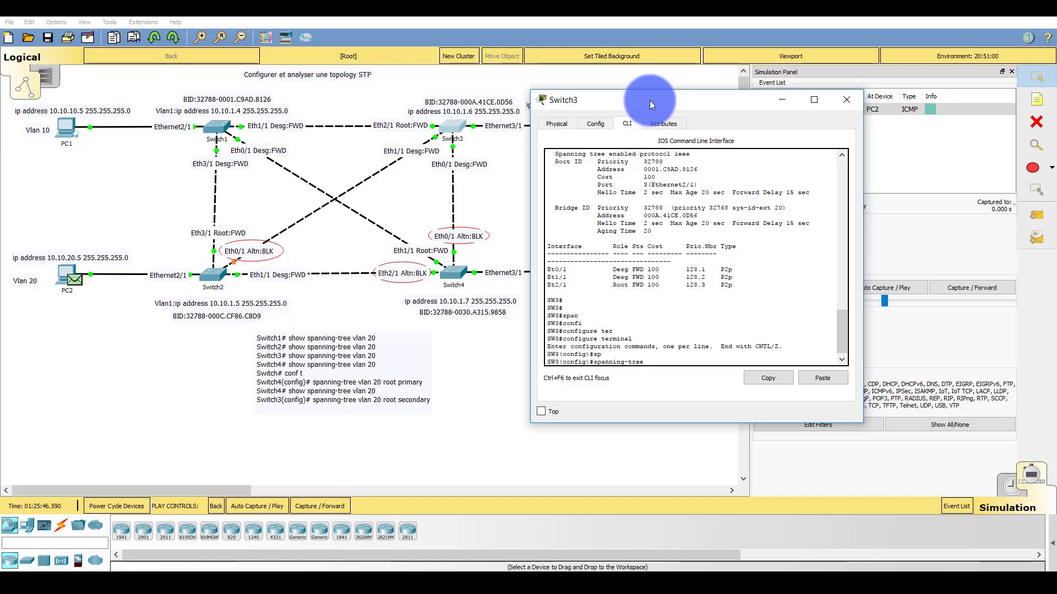
{"action": "type", "text": "vl"}
{"action": "key", "text": "Tab"}
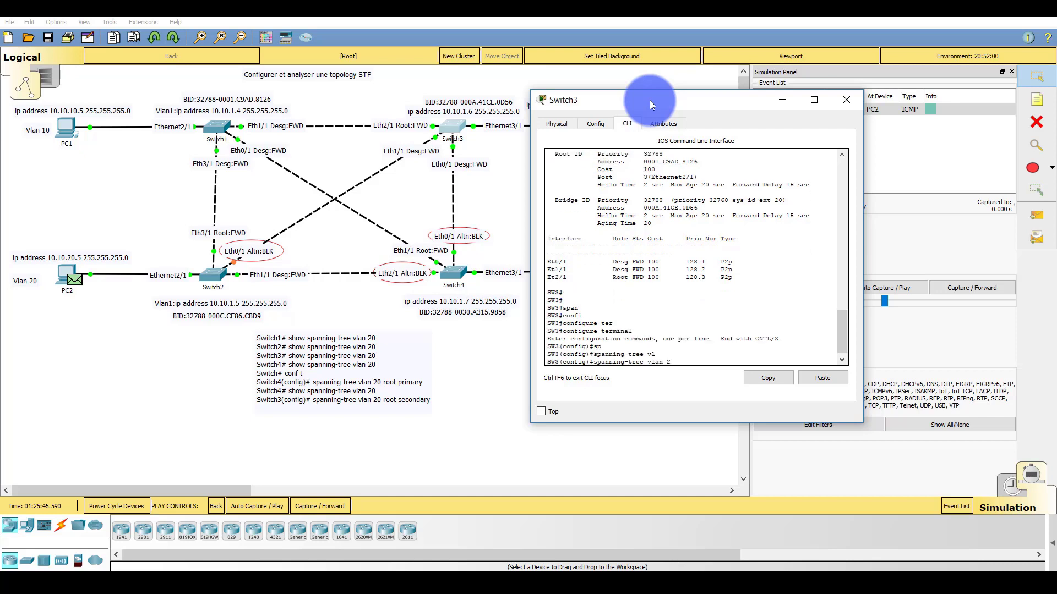
{"action": "type", "text": "20"}
{"action": "key", "text": "Tab"}
{"action": "type", "text": "root"}
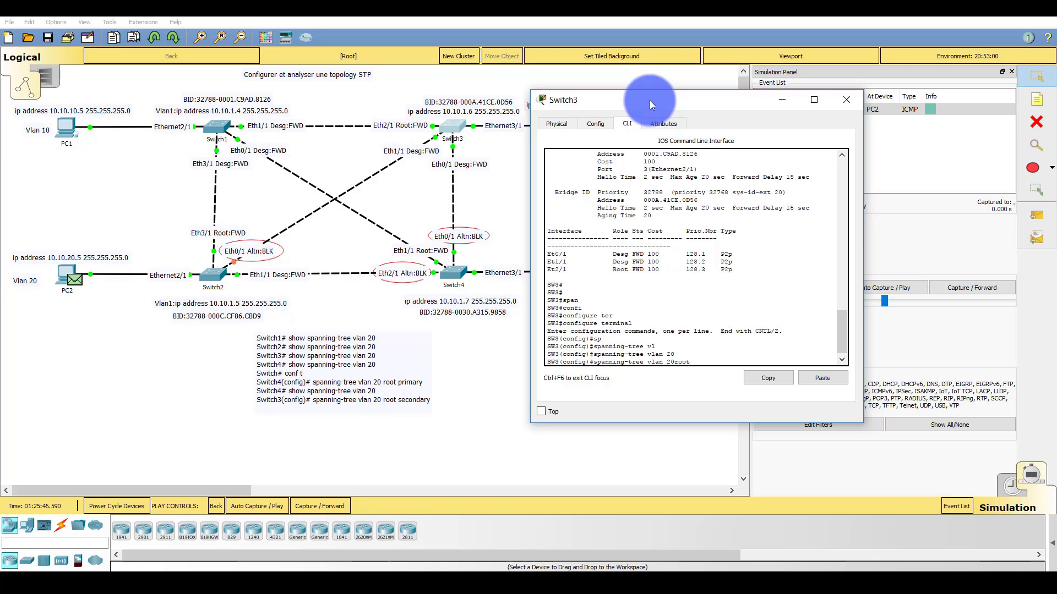
{"action": "key", "text": "Tab"}
{"action": "type", "text": "seconda"}
{"action": "key", "text": "Tab"}
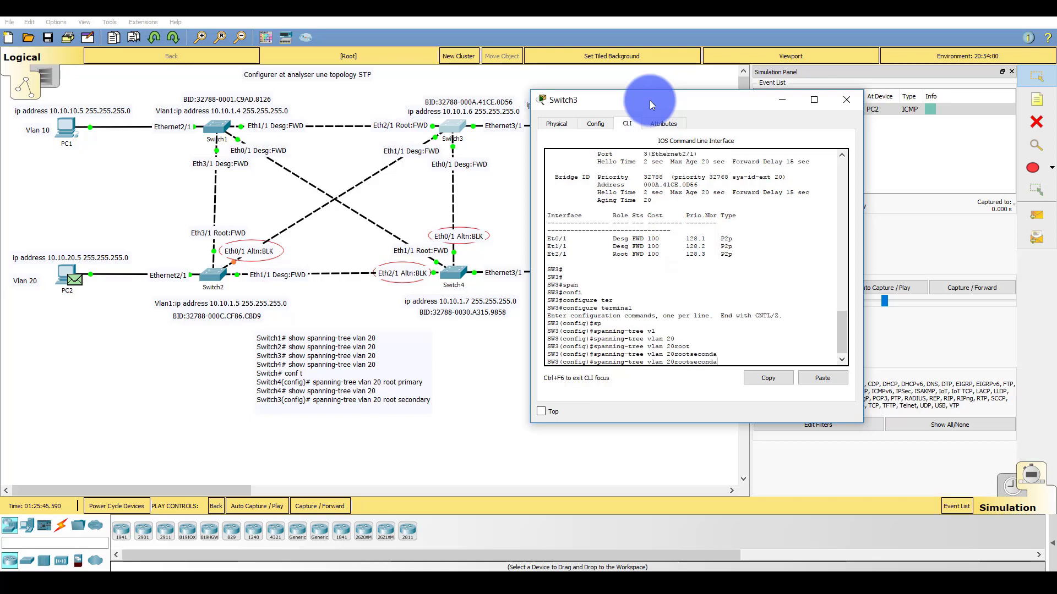
{"action": "key", "text": "BackSpace"}
{"action": "key", "text": "BackSpace"}
{"action": "key", "text": "BackSpace"}
{"action": "key", "text": "BackSpace"}
{"action": "key", "text": "BackSpace"}
{"action": "key", "text": "BackSpace"}
{"action": "type", "text": "second"}
{"action": "key", "text": "Tab"}
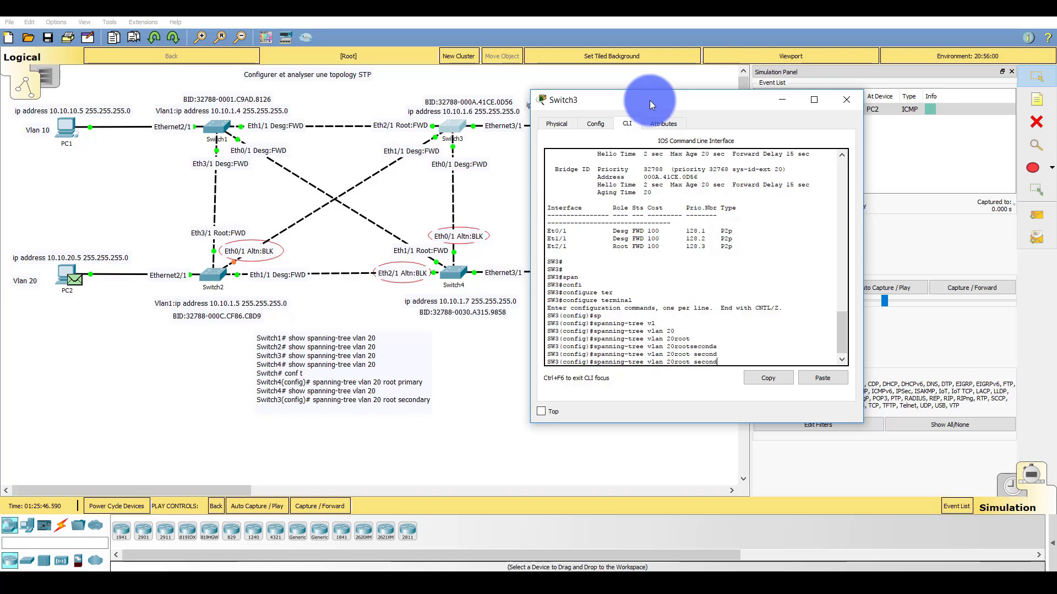
{"action": "key", "text": "BackSpace"}
{"action": "key", "text": "BackSpace"}
{"action": "key", "text": "BackSpace"}
{"action": "key", "text": "BackSpace"}
{"action": "key", "text": "BackSpace"}
{"action": "key", "text": "BackSpace"}
{"action": "key", "text": "BackSpace"}
{"action": "key", "text": "BackSpace"}
{"action": "key", "text": "BackSpace"}
{"action": "key", "text": "BackSpace"}
Complete the command as spanning-tree vlan 20 root secondary, run it on Switch3, and move the window off the topology.
{"action": "type", "text": "root"}
{"action": "key", "text": "Tab"}
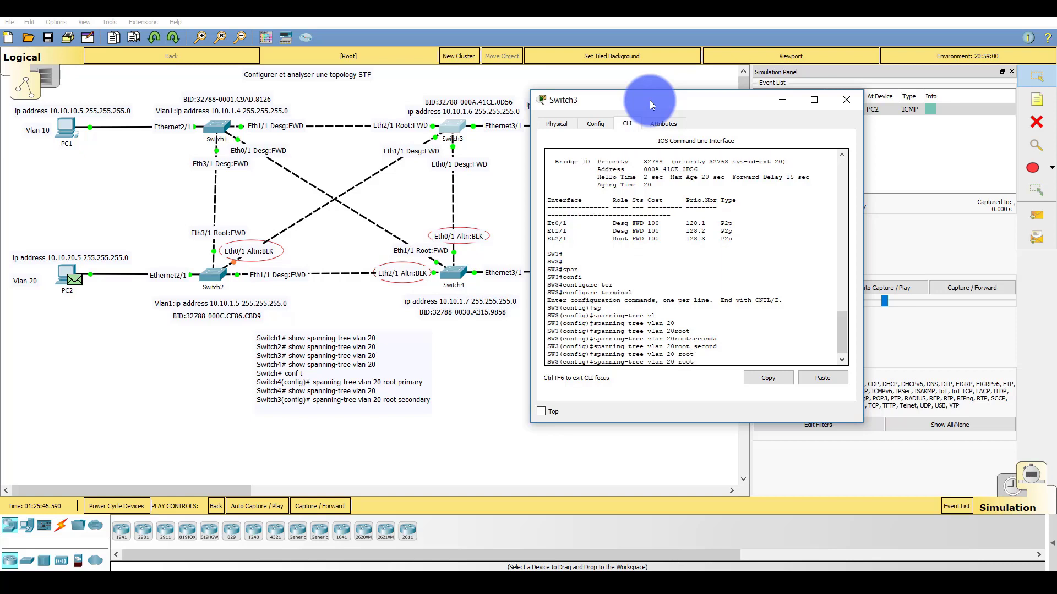
{"action": "type", "text": "sec"}
{"action": "key", "text": "Tab"}
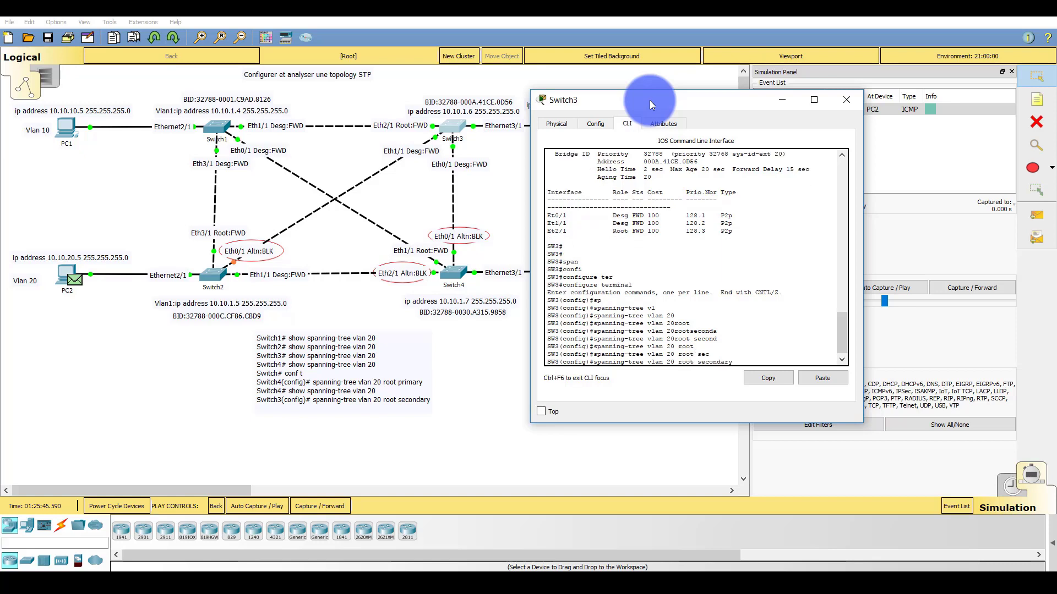
{"action": "key", "text": "Return"}
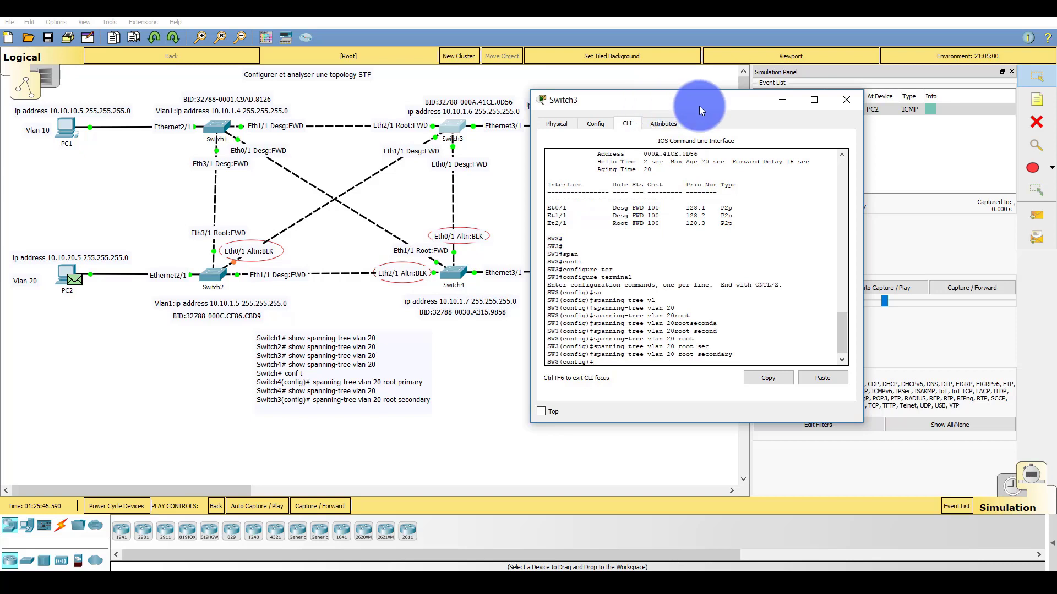
{"action": "left_click_drag", "start_coordinate": [713, 99], "coordinate": [880, 94]}
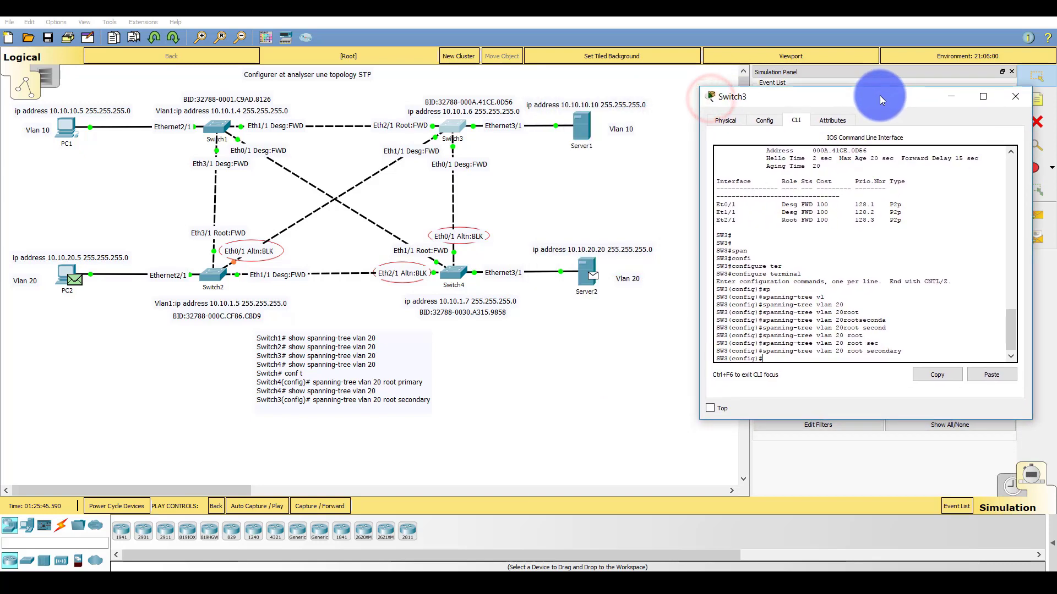